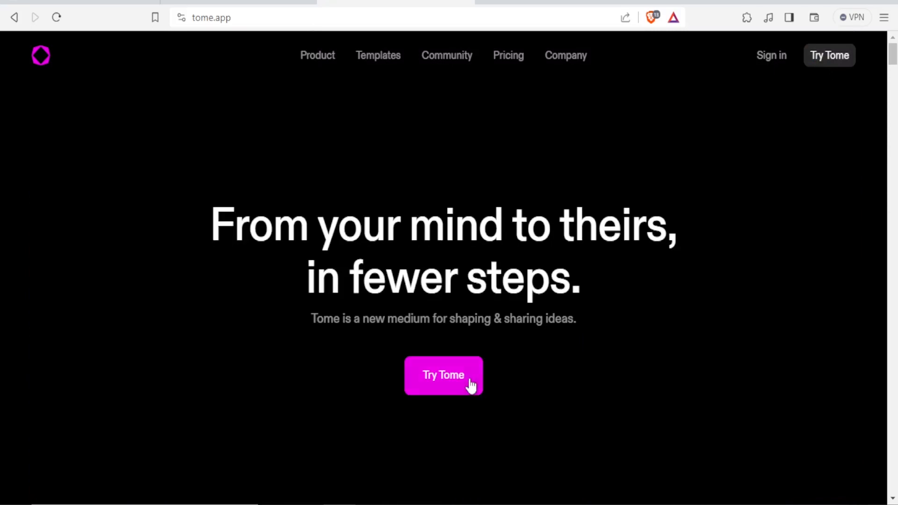
Open Tome from its homepage and create a new blank tome
click(449, 382)
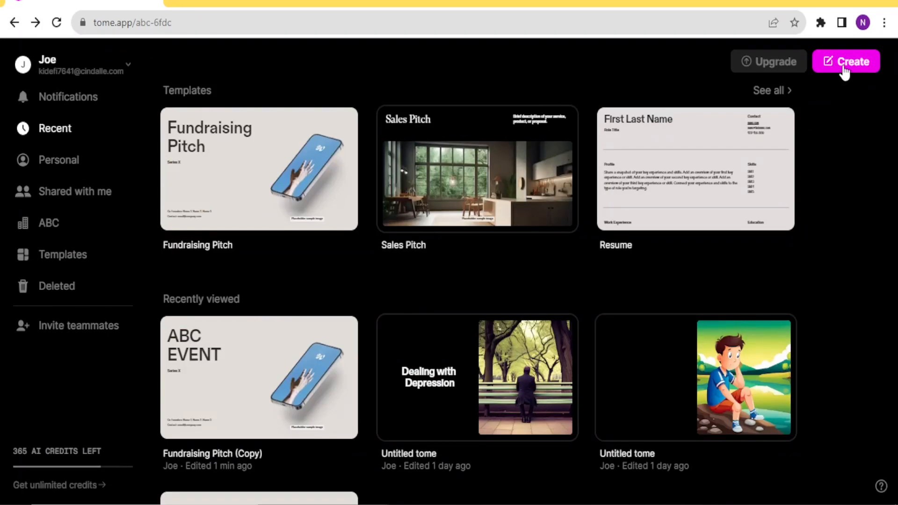
click(844, 71)
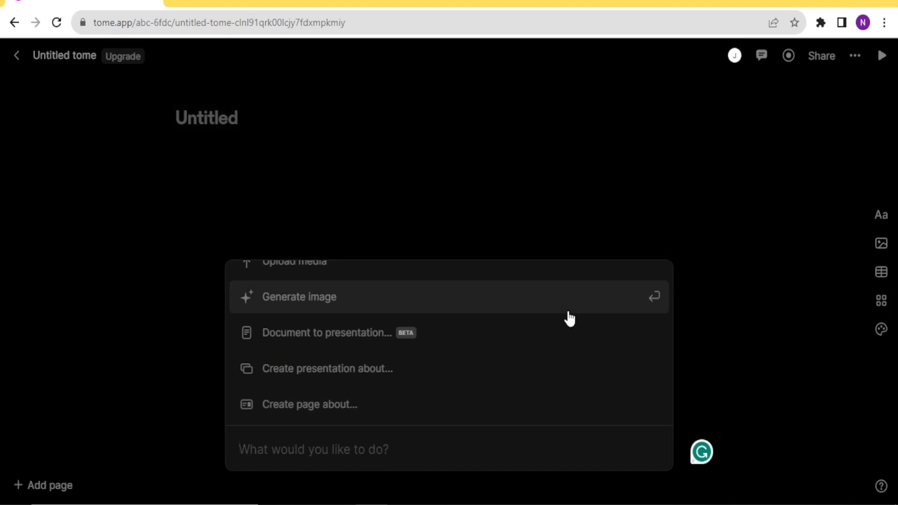
Examine the full list of commands offered for the new tome, from support and sharing options to tiles and AI creation
scroll(569, 319, up, 5)
scroll(569, 319, up, 10)
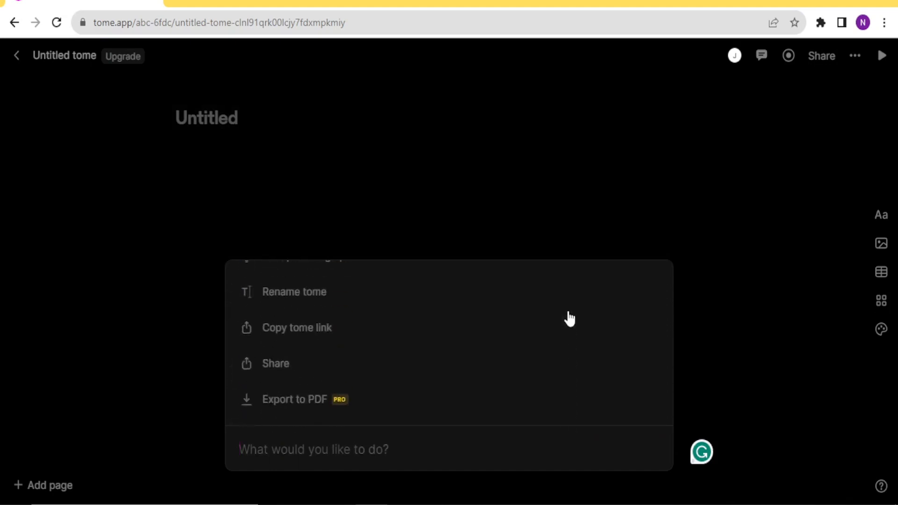
scroll(569, 319, up, 3)
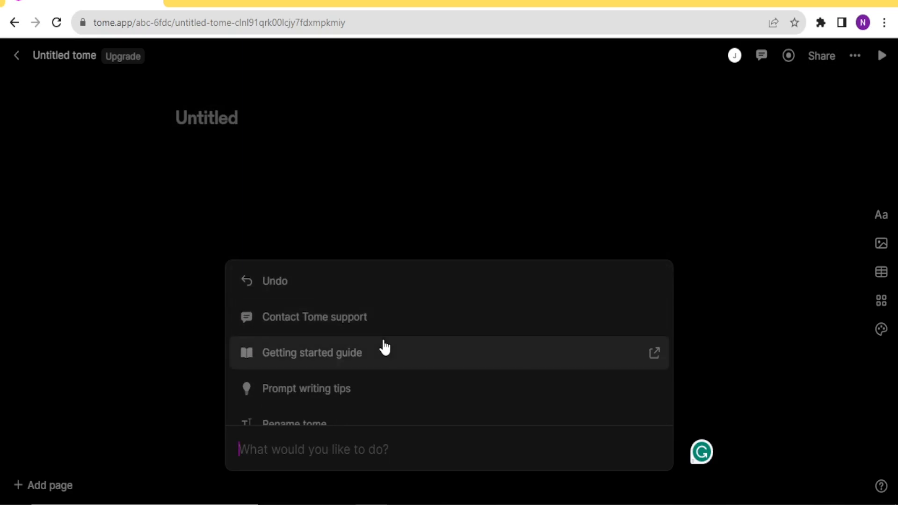
scroll(385, 348, down, 4)
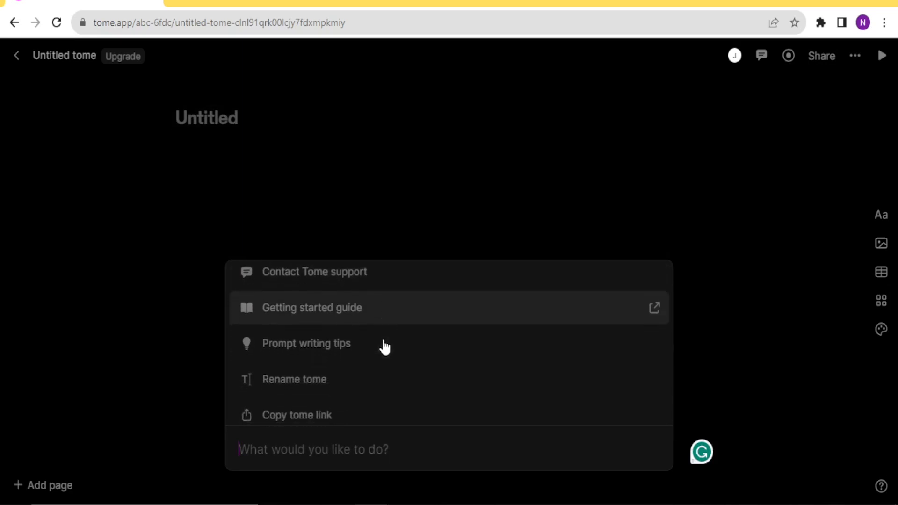
scroll(385, 348, down, 3)
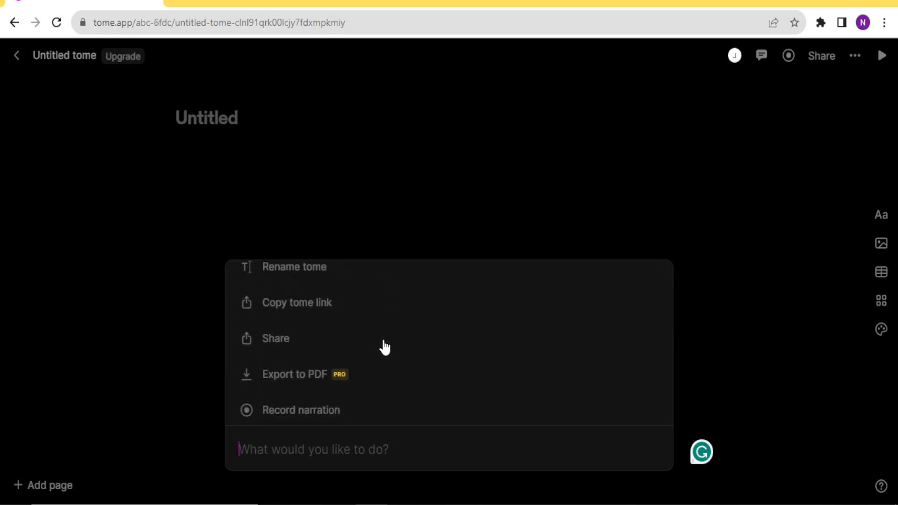
scroll(385, 347, down, 3)
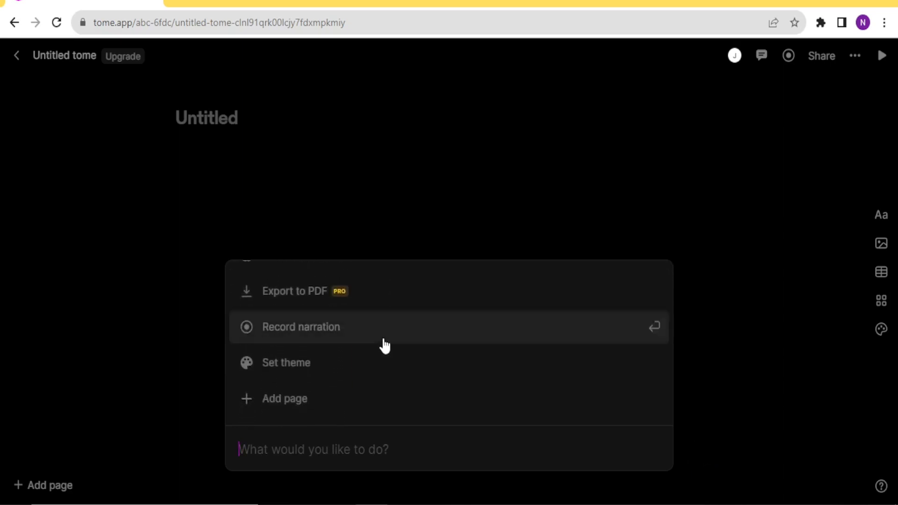
scroll(384, 347, down, 4)
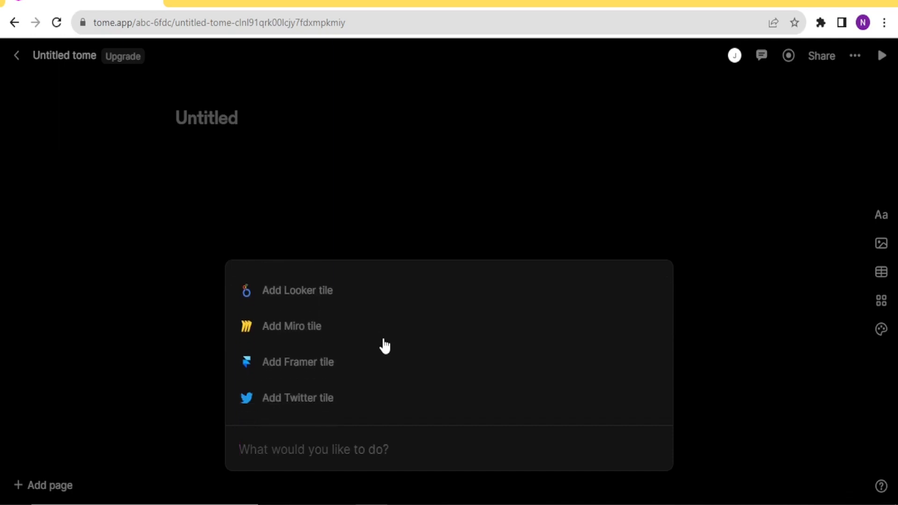
scroll(385, 346, down, 4)
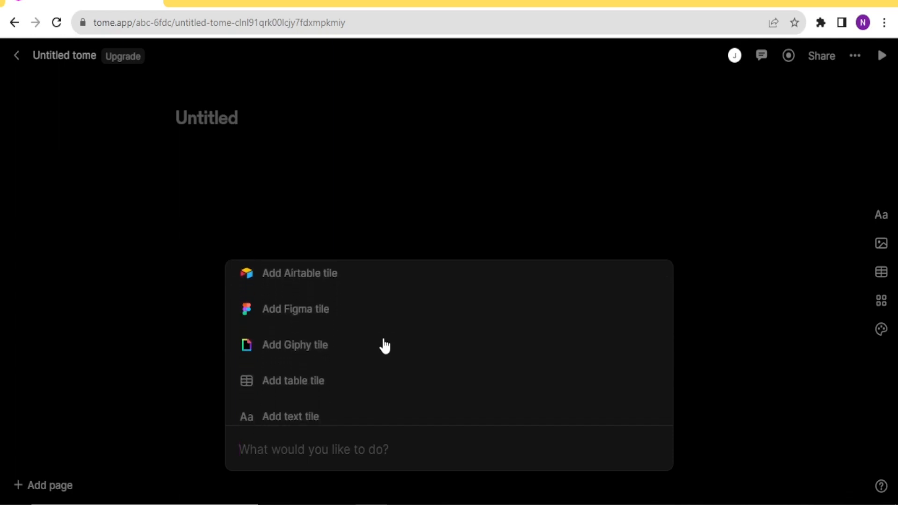
scroll(384, 347, down, 3)
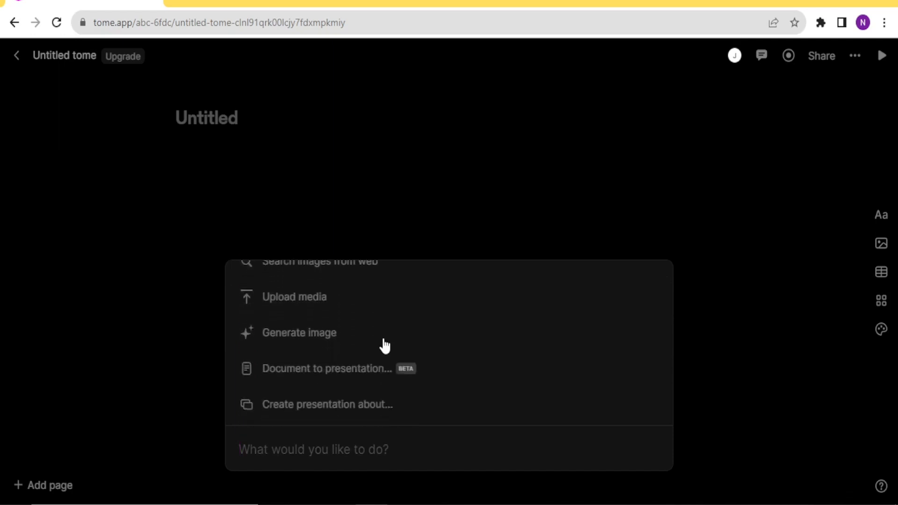
scroll(385, 347, down, 1)
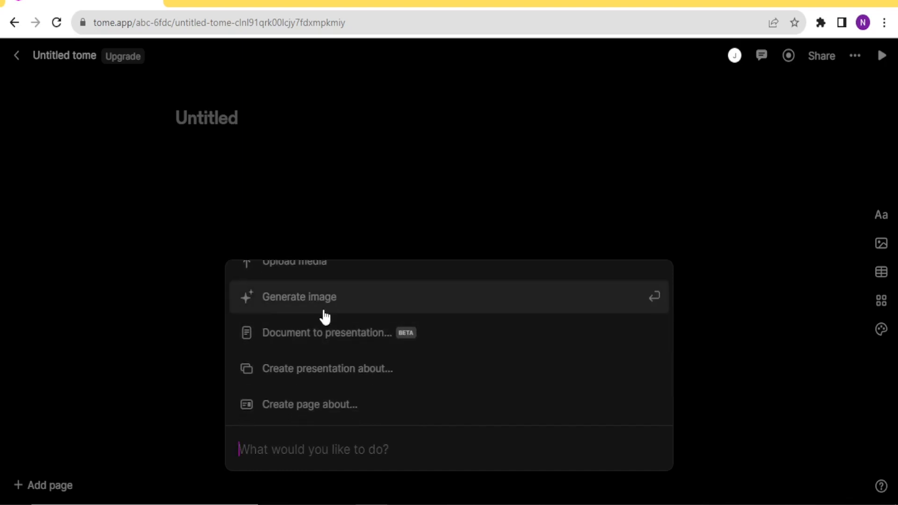
Generate AI images on the page from the prompt "An elephant pushing a tree trunk"
scroll(333, 313, up, 1)
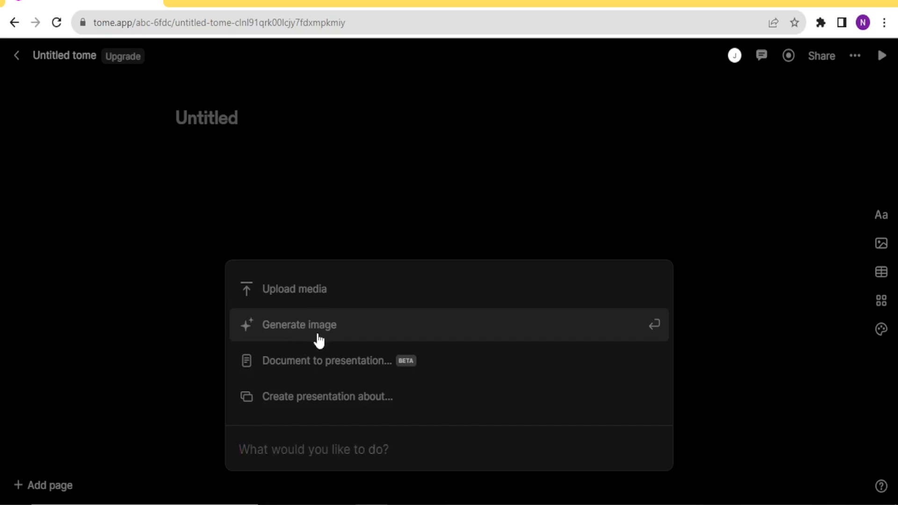
click(317, 332)
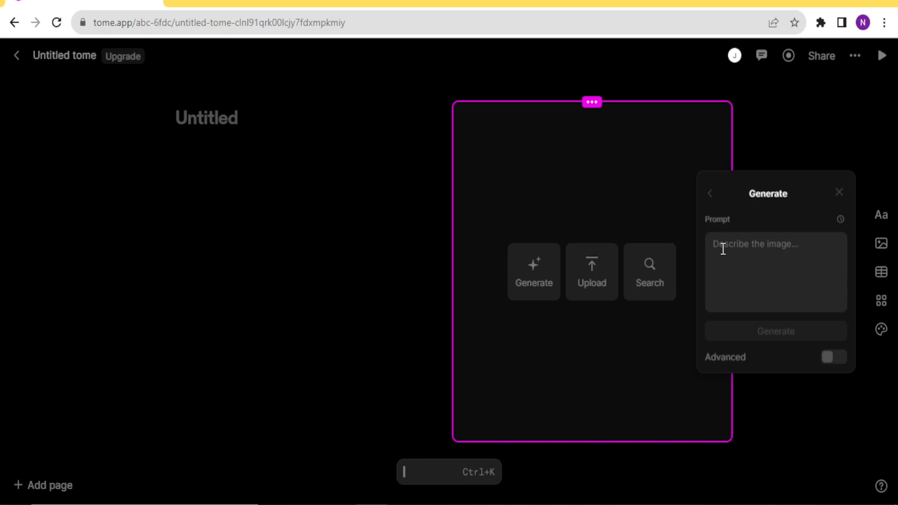
text(An eleph)
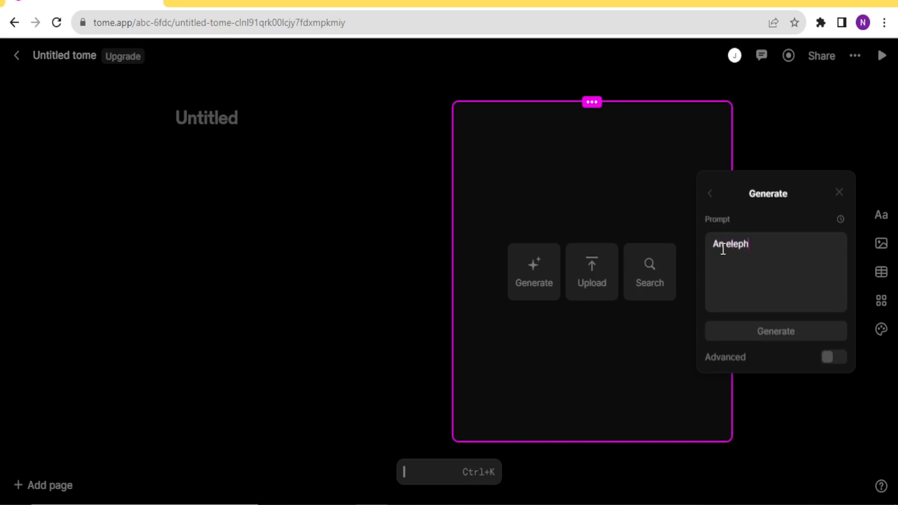
text(ant pushing a tree trunk)
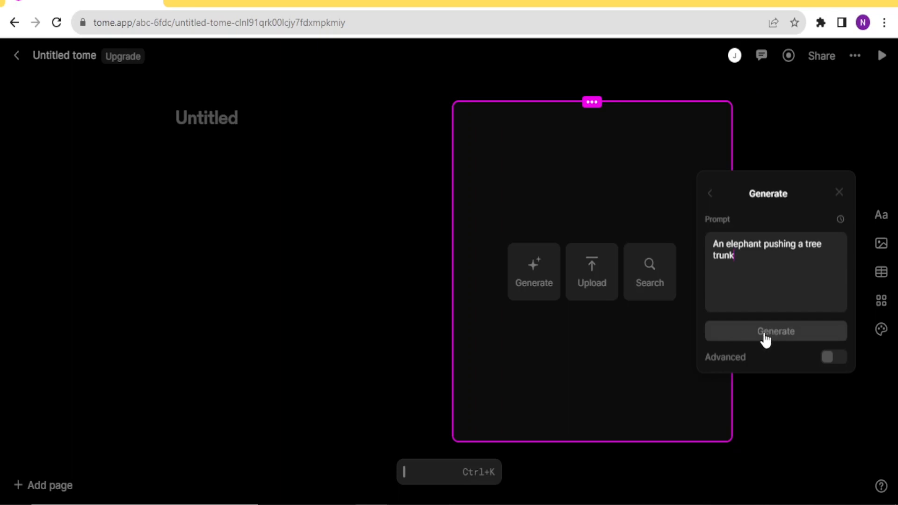
click(768, 338)
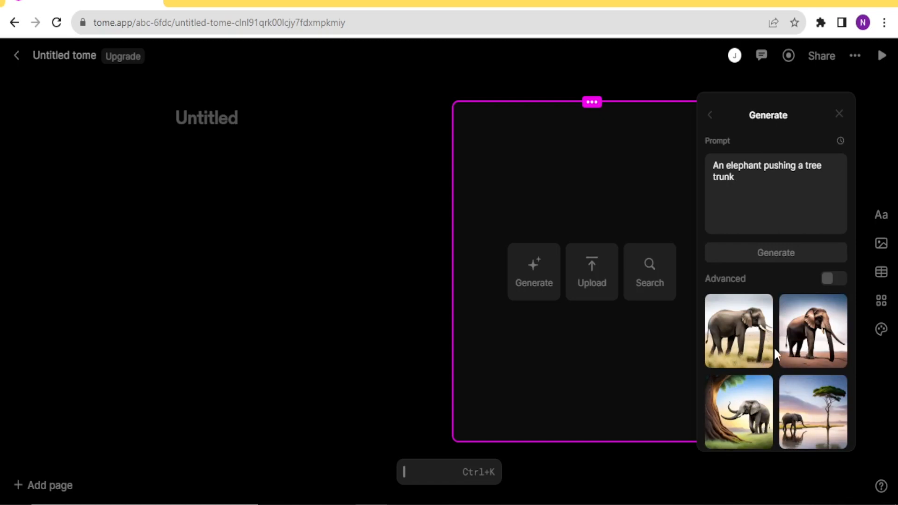
Insert the generated elephant beside the large tree trunk and move its image tile above the title at full page width
click(748, 424)
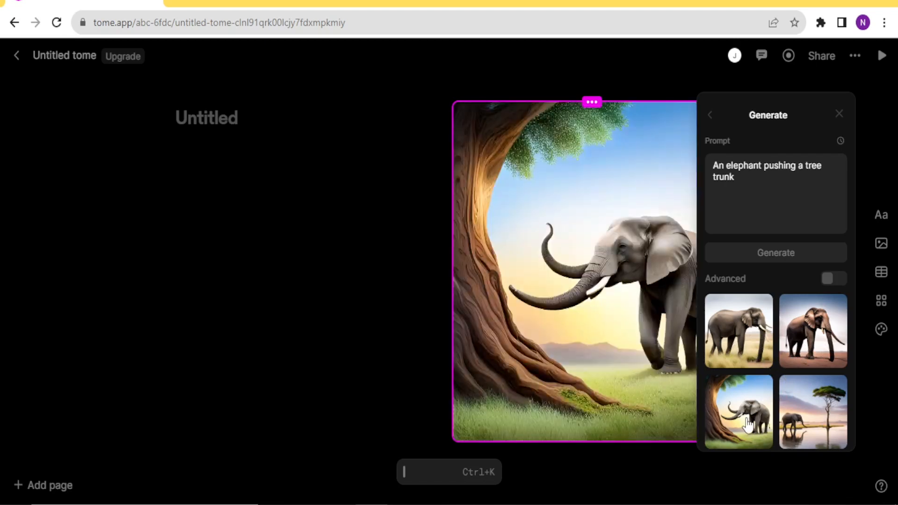
drag(538, 119, 449, 151)
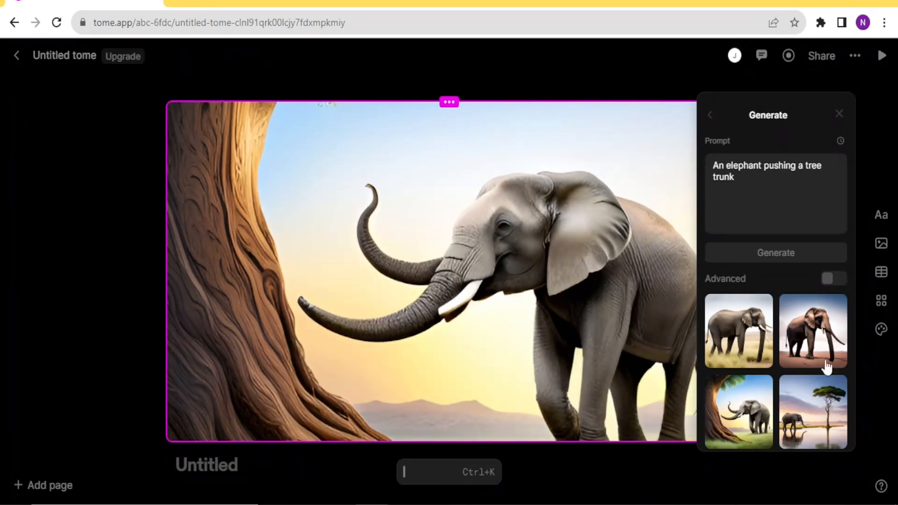
Switch the tile's picture in turn to the elephant by the lone tree, the reddish-brown elephant and the elephant in grass
click(813, 402)
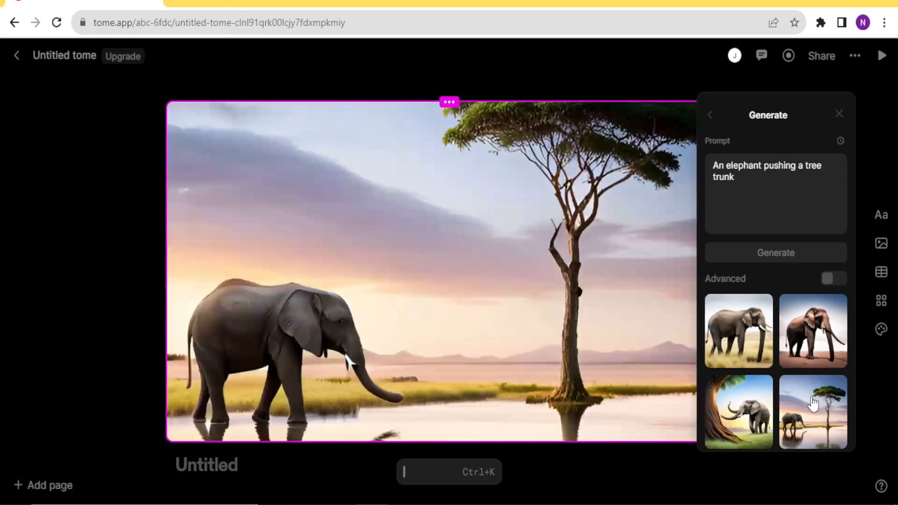
click(808, 333)
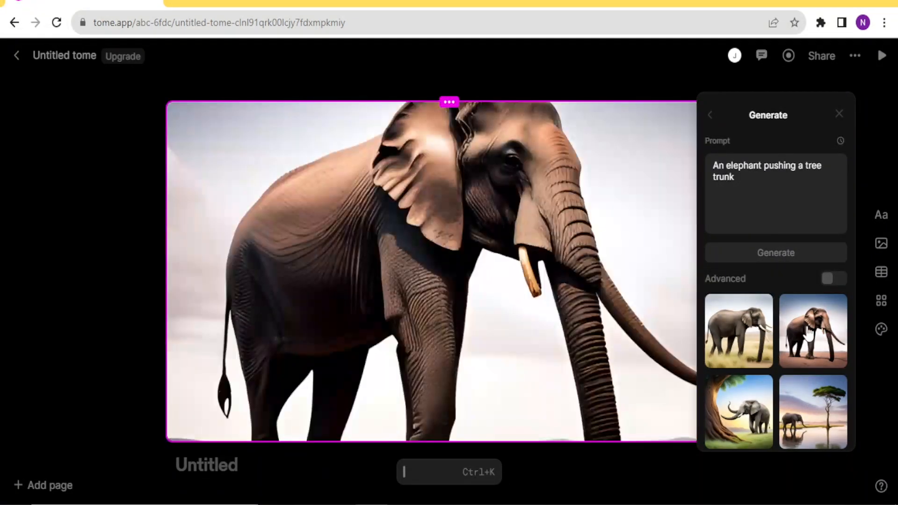
click(763, 333)
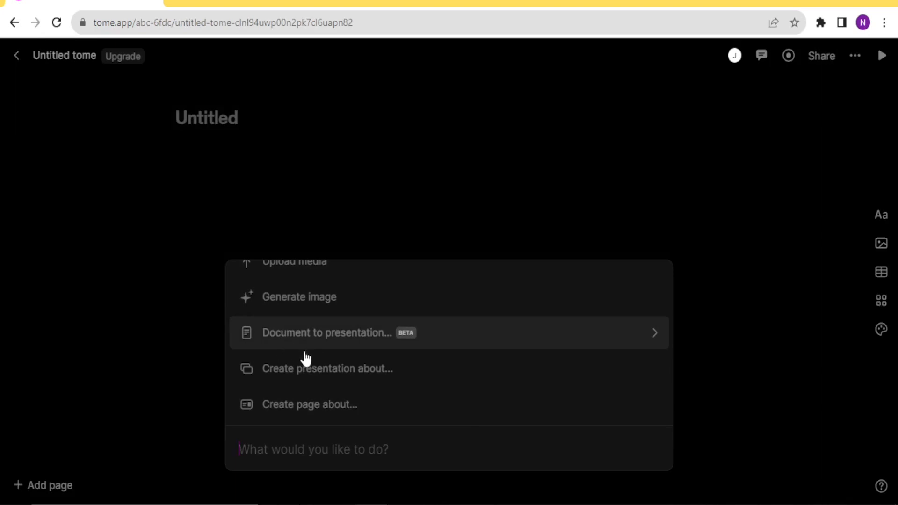
Choose to create a presentation and enter "Tips to be a successful Youtuber" as its topic
click(285, 379)
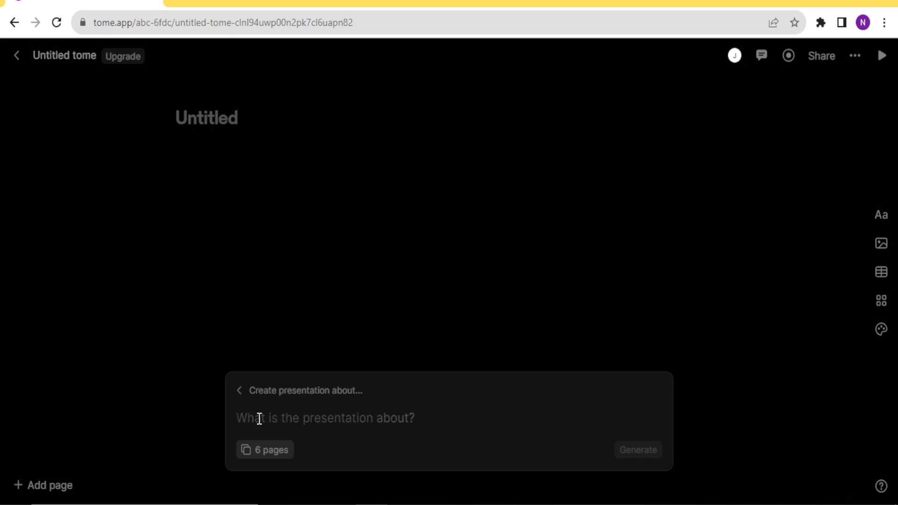
text(Tips)
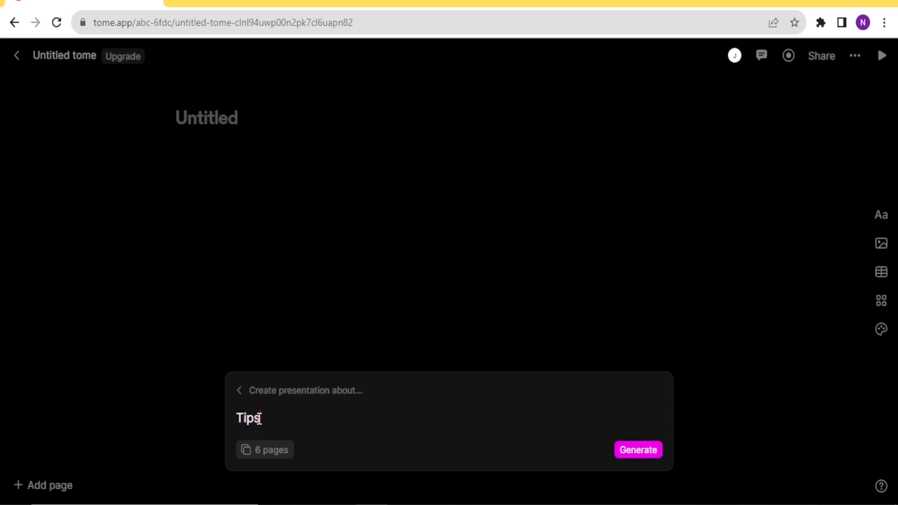
text( to be a successfu)
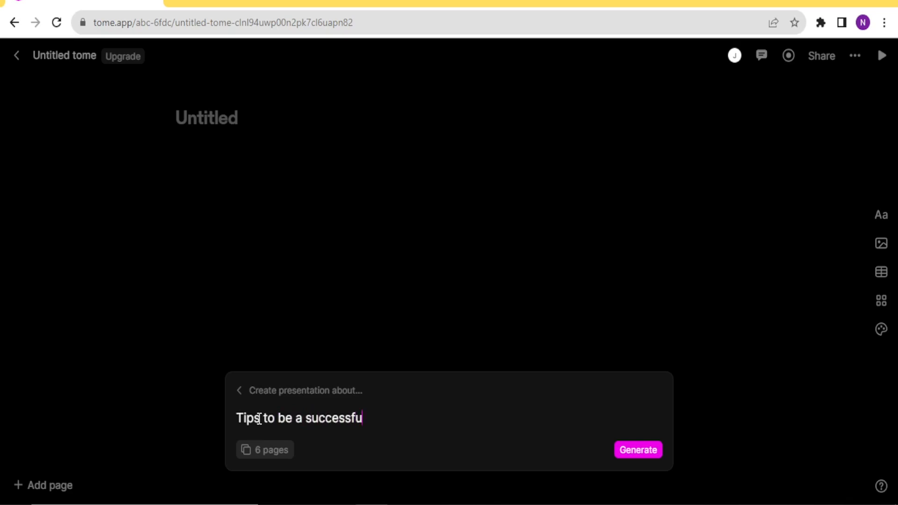
text(l Youtuber)
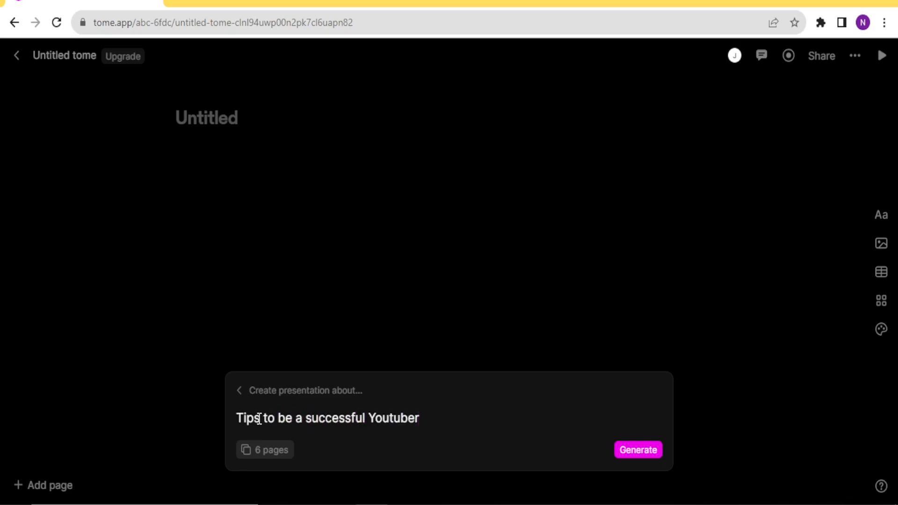
Set the presentation length to 3 pages and generate its outline
click(253, 456)
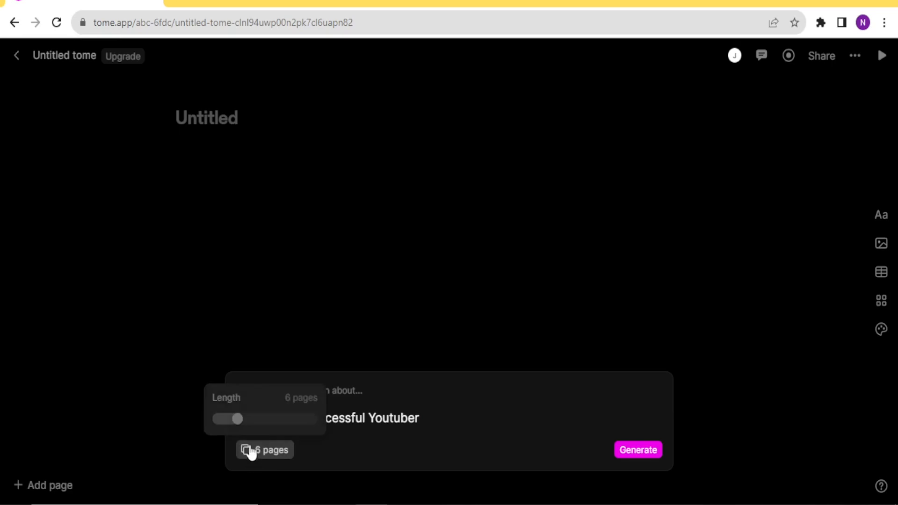
mouse_move(237, 420)
mouse_down()
mouse_move(325, 417)
mouse_move(204, 429)
mouse_move(220, 422)
mouse_up()
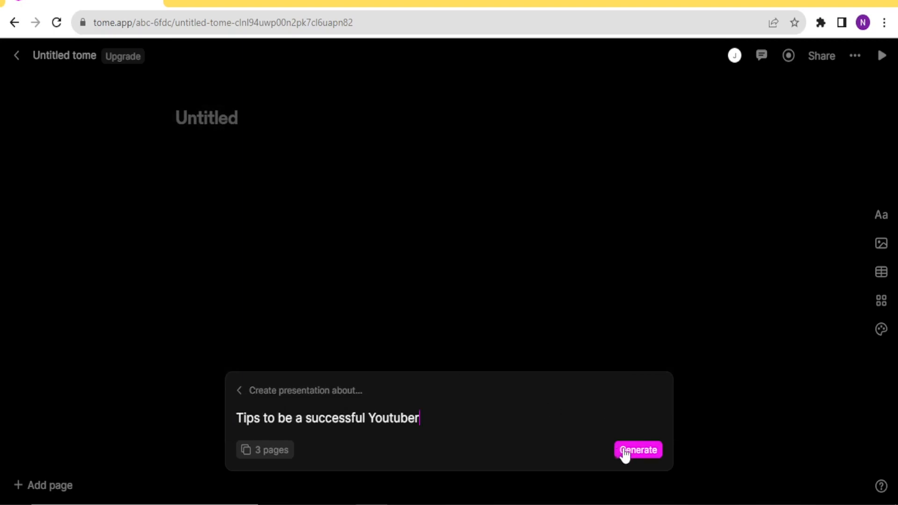
click(639, 452)
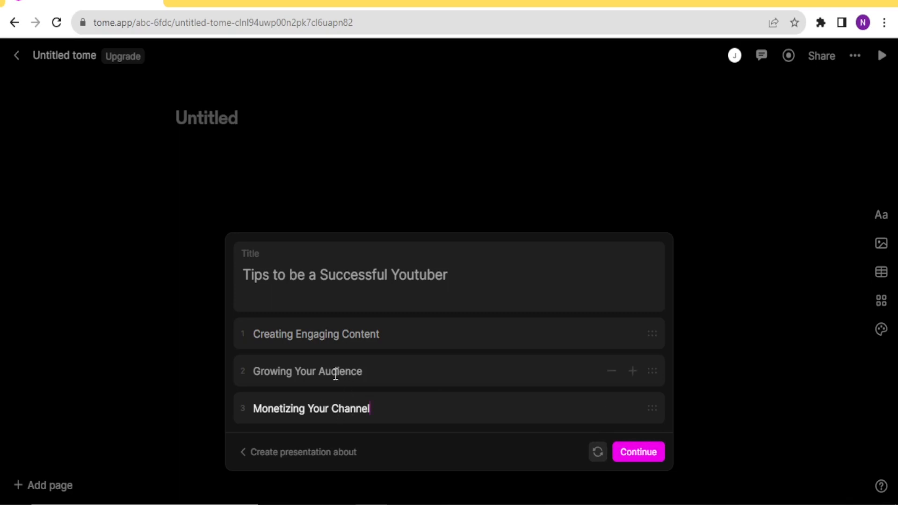
Delete the end of the second outline heading and retype it so it reads "Growing Your Audience"
click(366, 373)
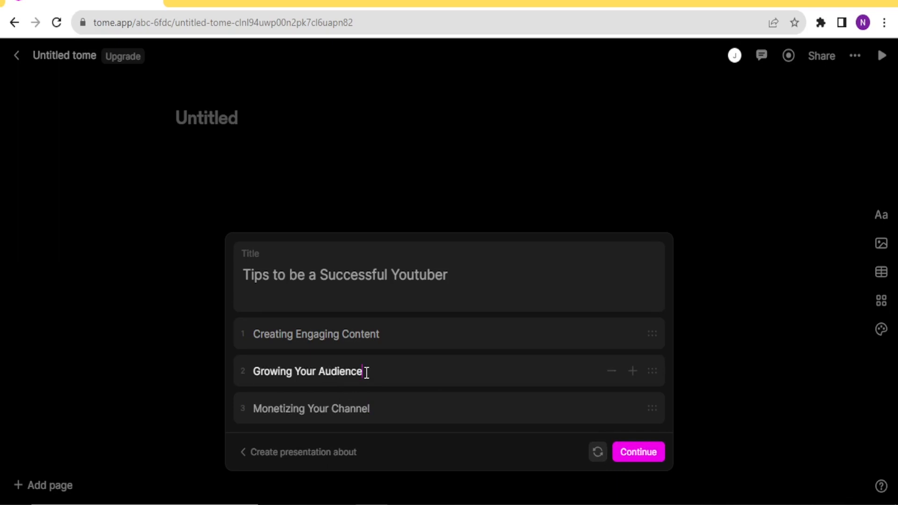
key(BackSpace)
key(BackSpace)
key(BackSpace)
key(BackSpace)
key(BackSpace)
key(BackSpace)
key(BackSpace)
key(BackSpace)
key(BackSpace)
key(BackSpace)
text(r audience)
click(325, 372)
key(BackSpace)
text(A)
Reorder the outline so that "Growing Your Audience" comes first, before "Creating Engaging Content"
click(653, 373)
drag(653, 373, 638, 332)
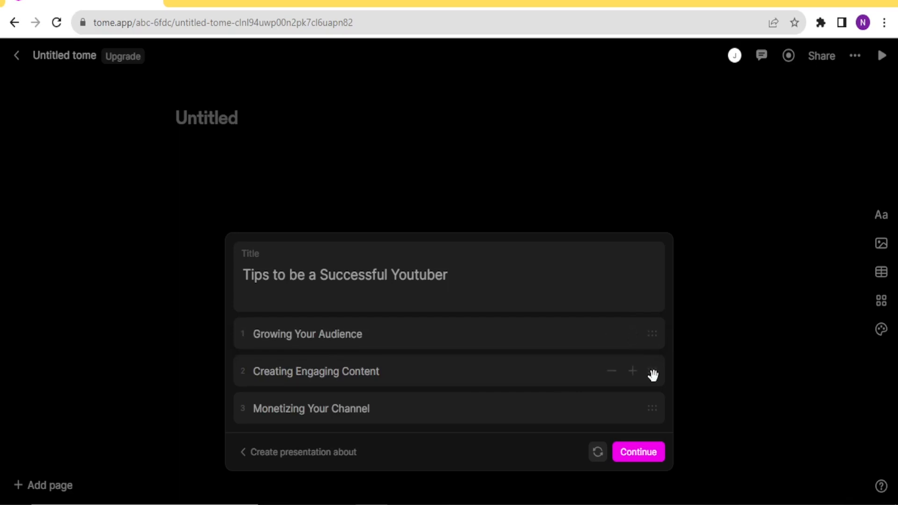
drag(652, 375, 651, 333)
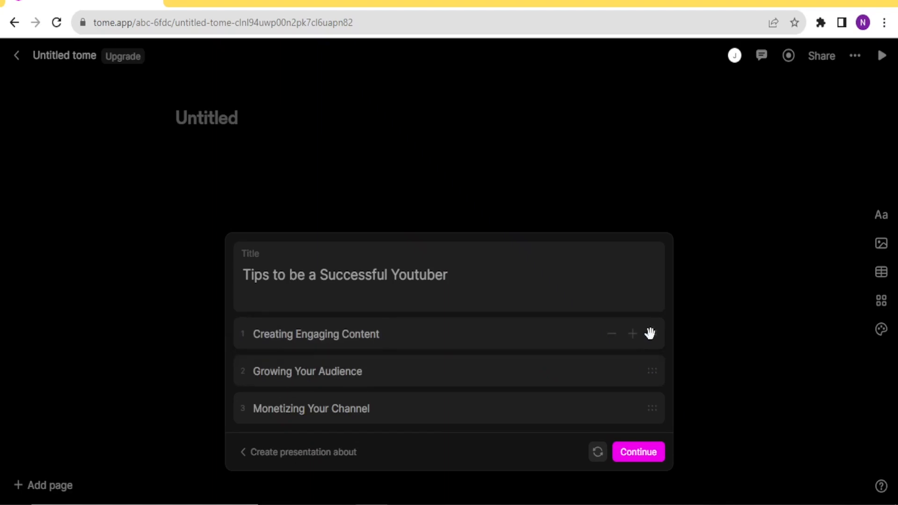
drag(650, 375, 646, 311)
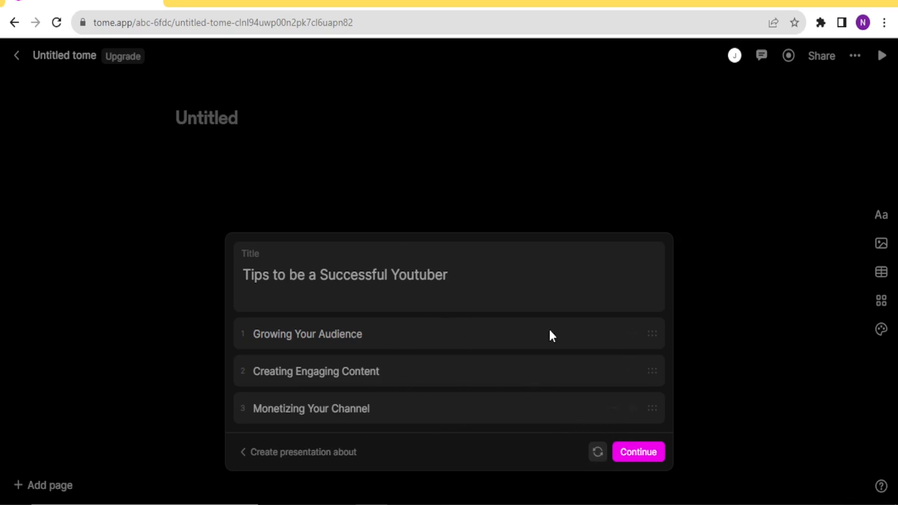
Accept the outline, preview the title layout with the cameraman portrait, and select the one with the green-screen studio picture
click(632, 456)
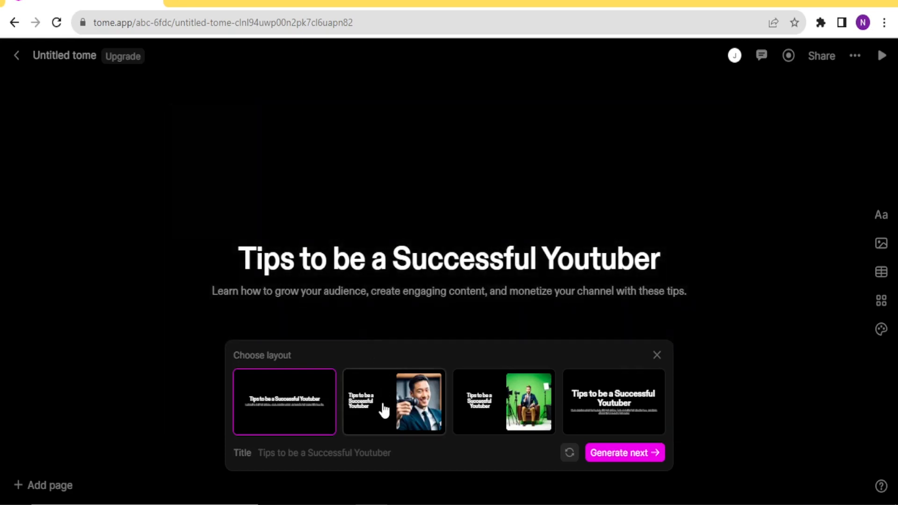
click(384, 410)
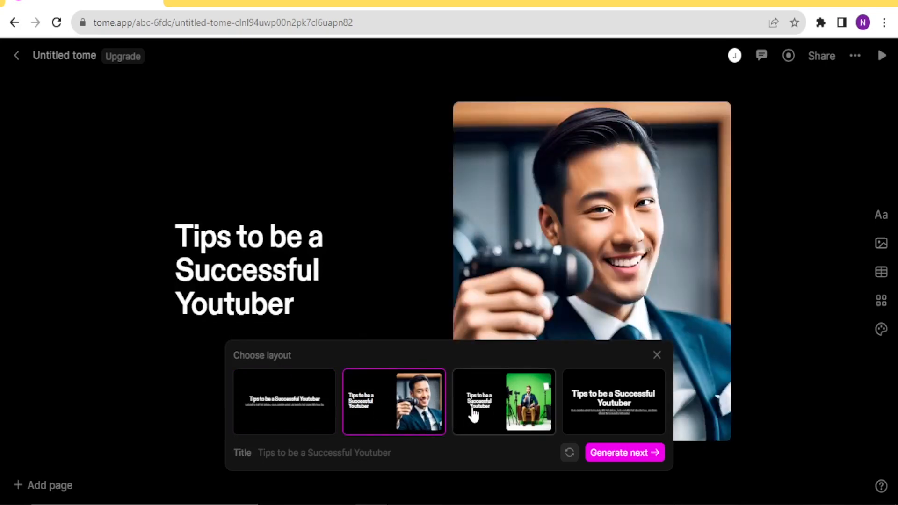
click(477, 414)
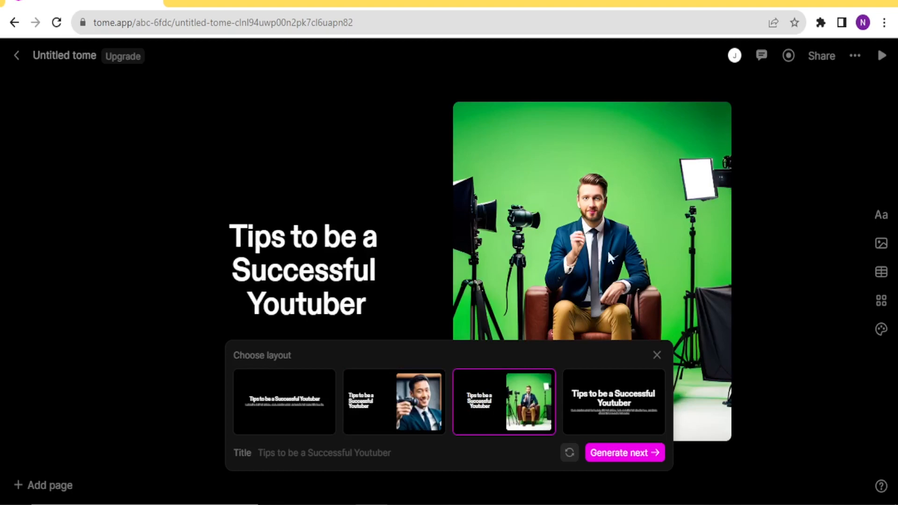
Preview the text-only title layout, select the cameraman portrait layout for the title page, and generate the next page
click(614, 399)
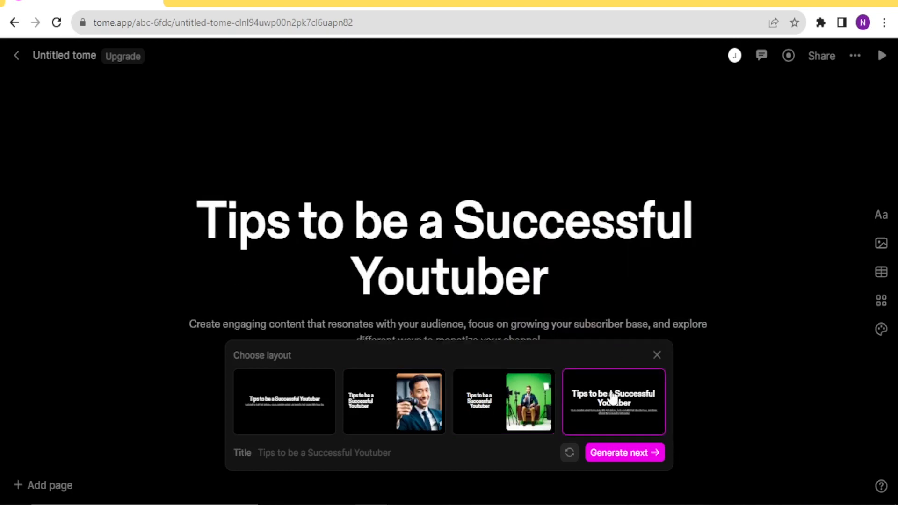
click(513, 392)
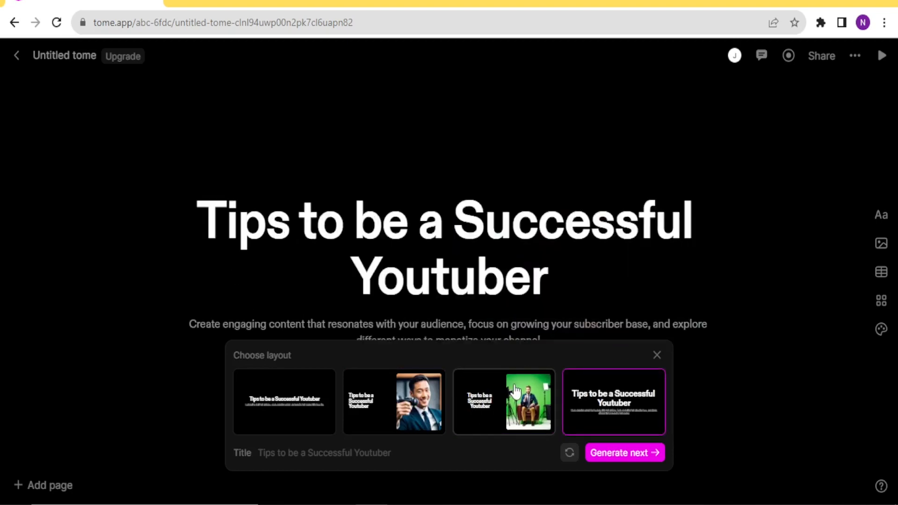
click(430, 395)
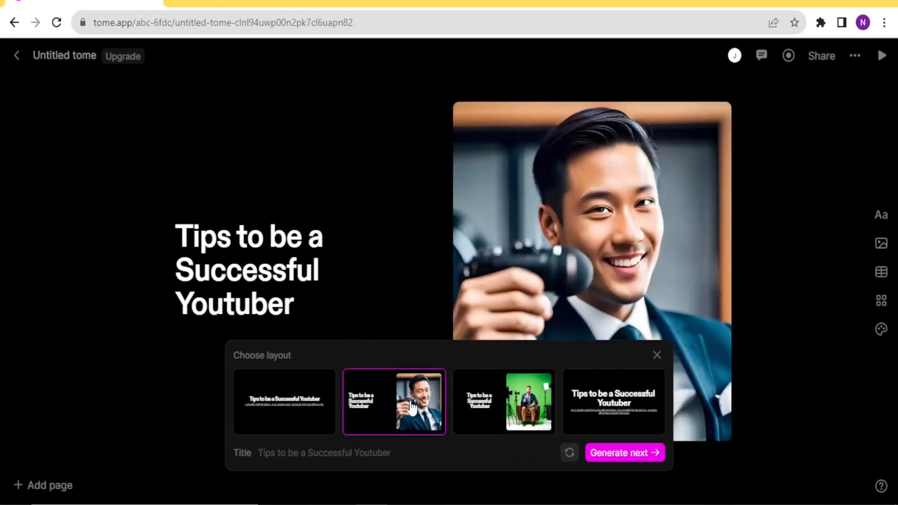
click(608, 457)
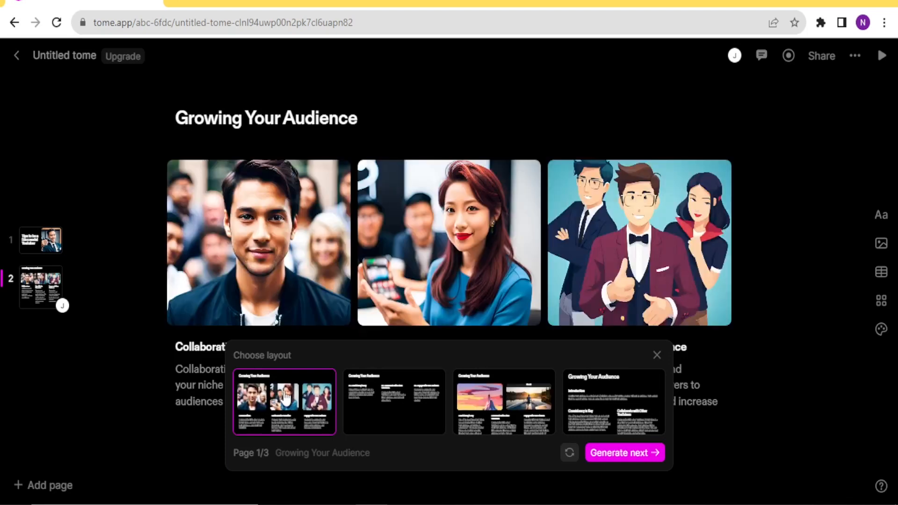
Compare the four "Growing Your Audience" layouts, select the one with three portrait images in columns, and generate the next page
click(407, 412)
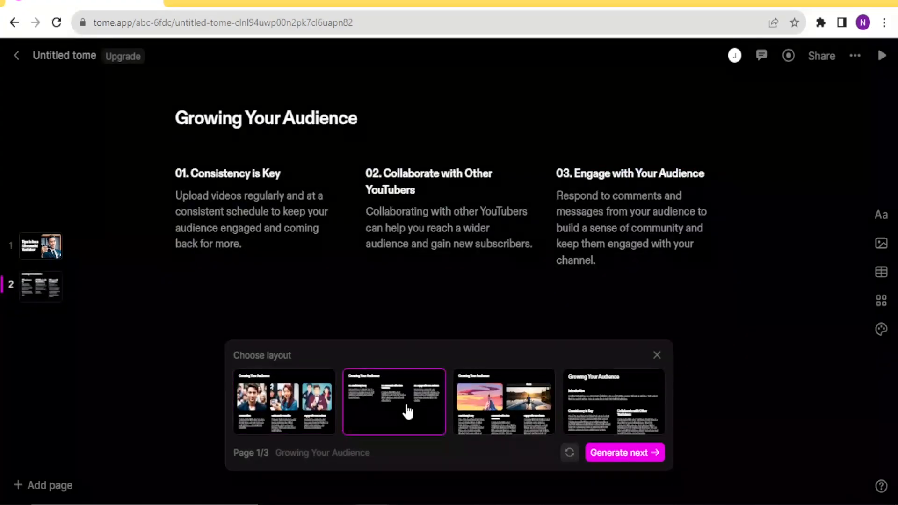
click(505, 400)
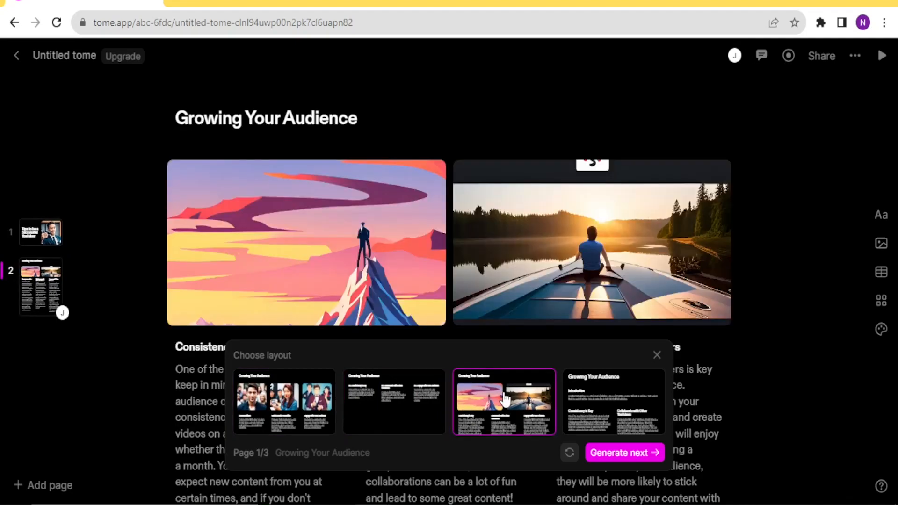
click(593, 394)
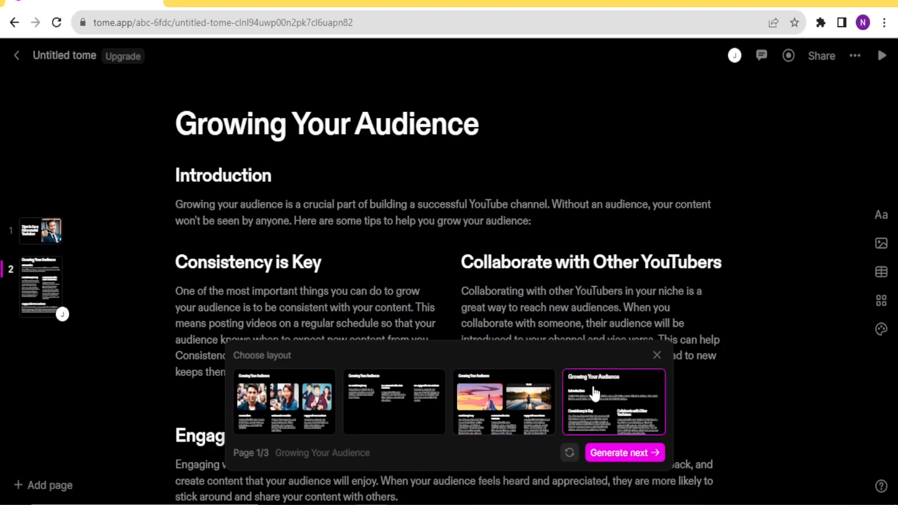
click(306, 400)
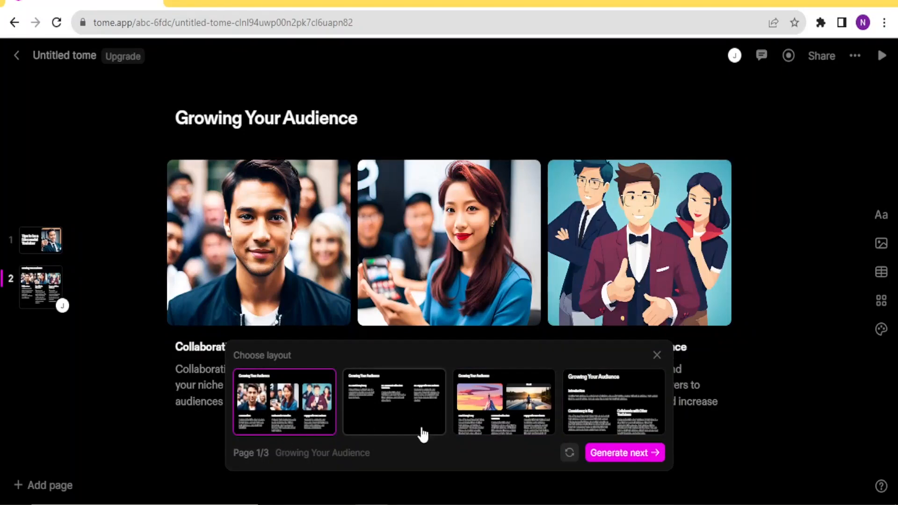
click(613, 461)
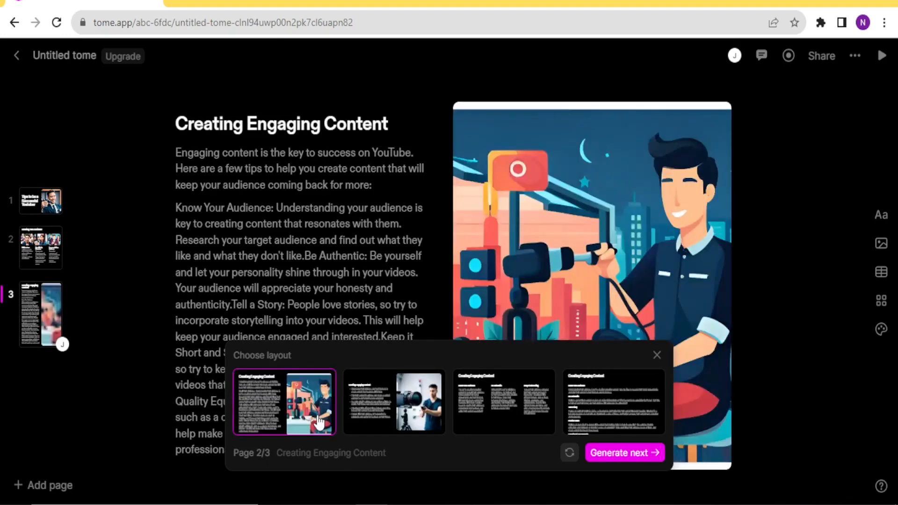
Compare the "Creating Engaging Content" layouts, select the bullet list with the camera photo, and generate the next page
click(412, 410)
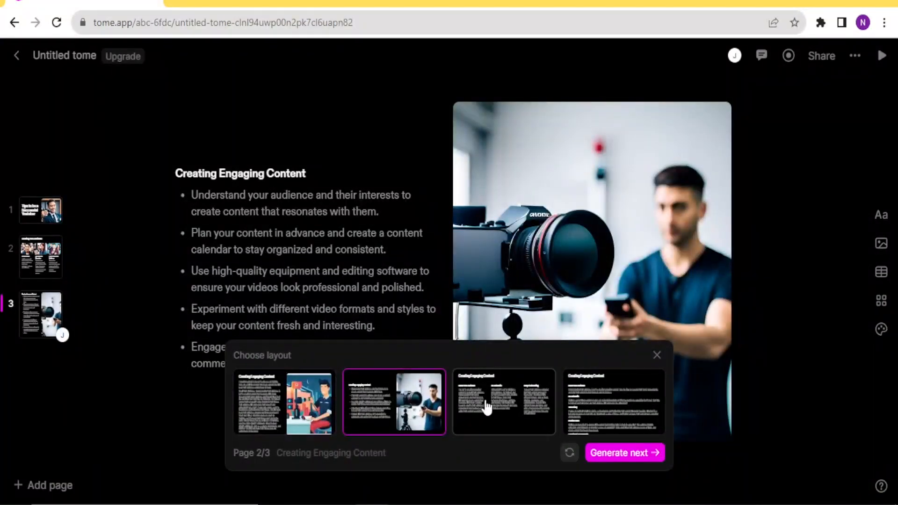
click(486, 408)
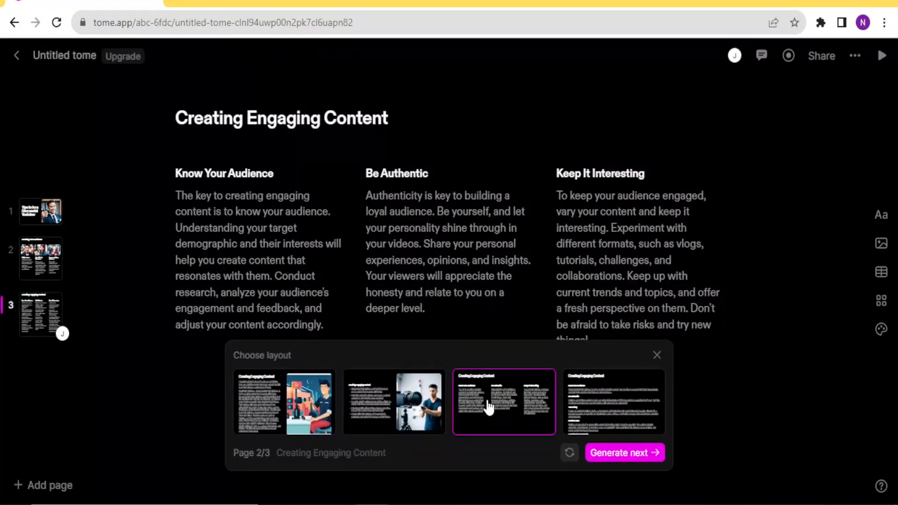
click(622, 396)
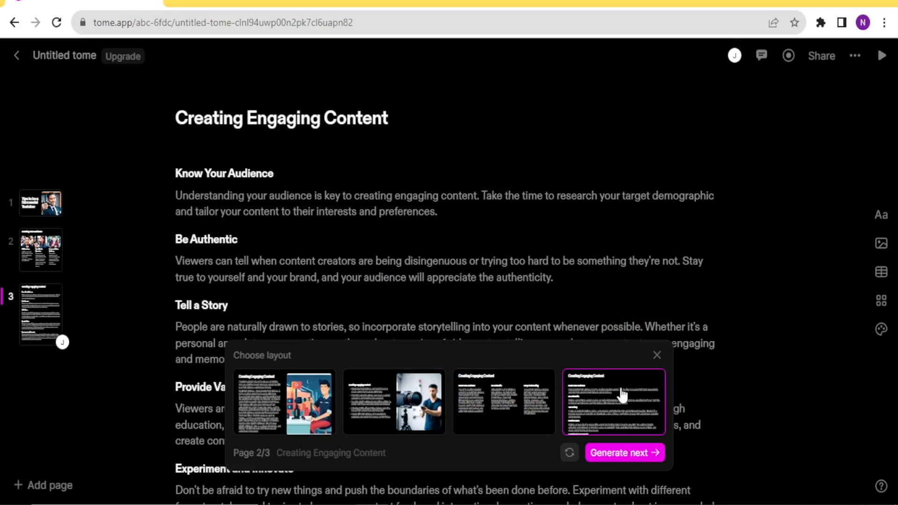
click(421, 397)
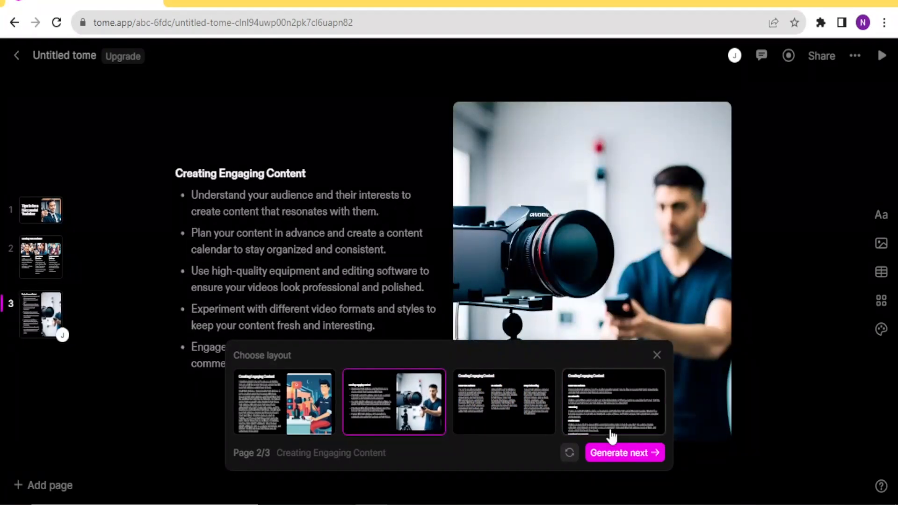
click(615, 454)
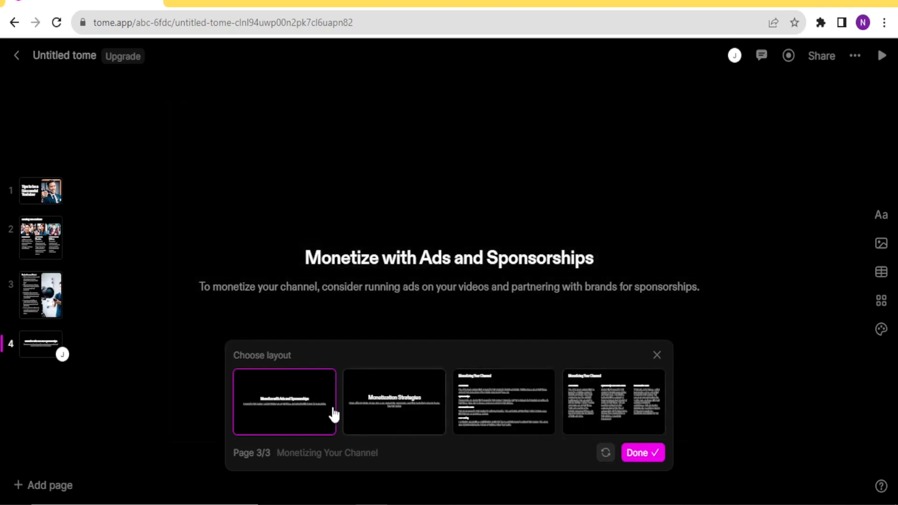
Compare the "Monetizing Your Channel" layouts, select the three-column text version, and finish the layout selection
click(379, 415)
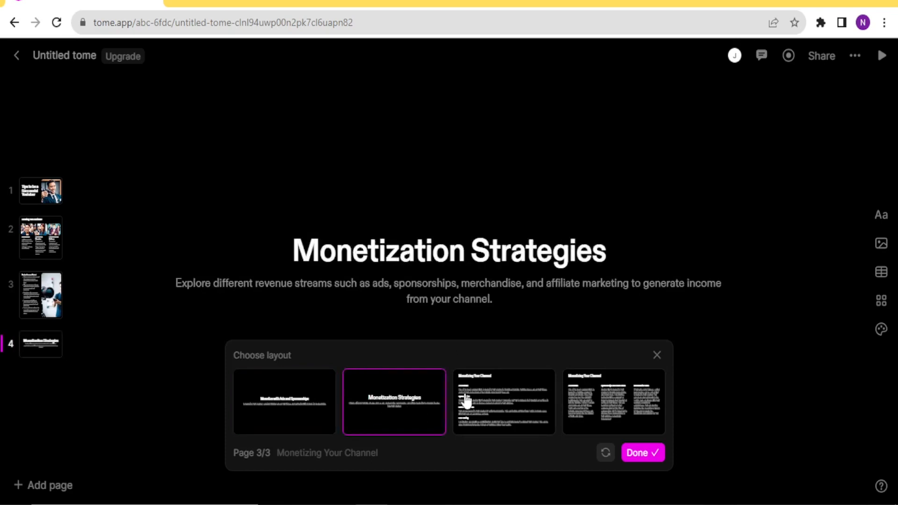
click(496, 415)
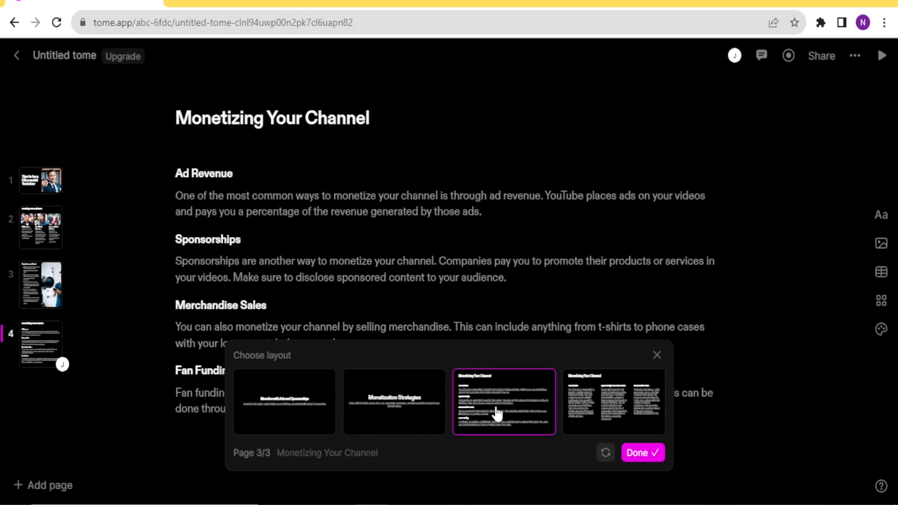
click(609, 392)
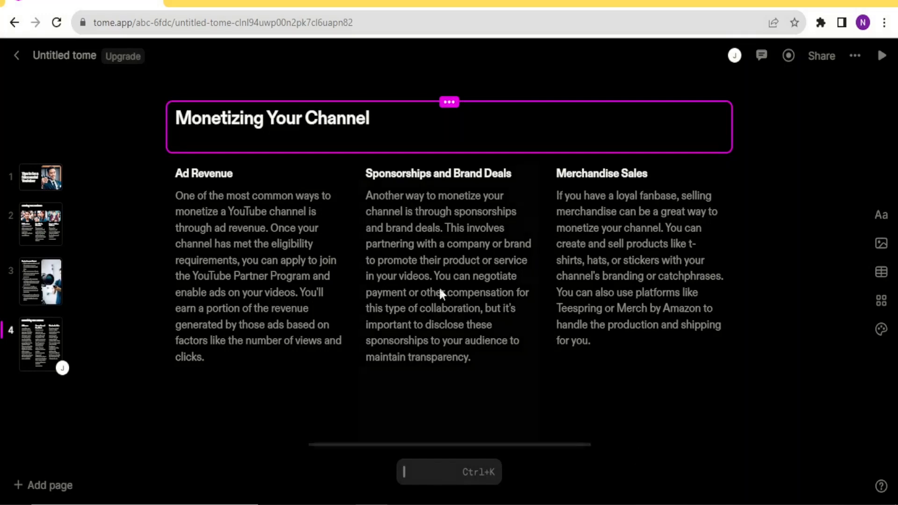
Go through all four generated pages twice, from the title to "Monetizing Your Channel", to review their text and images
click(57, 182)
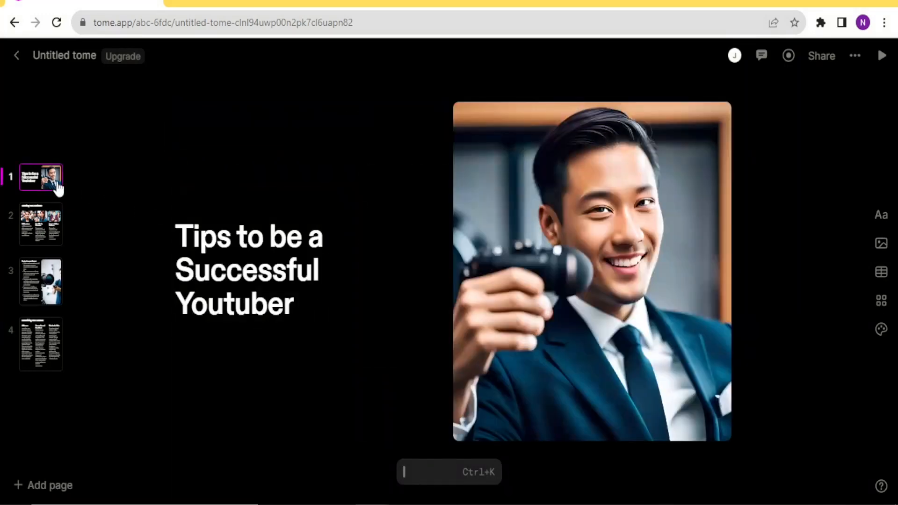
click(38, 221)
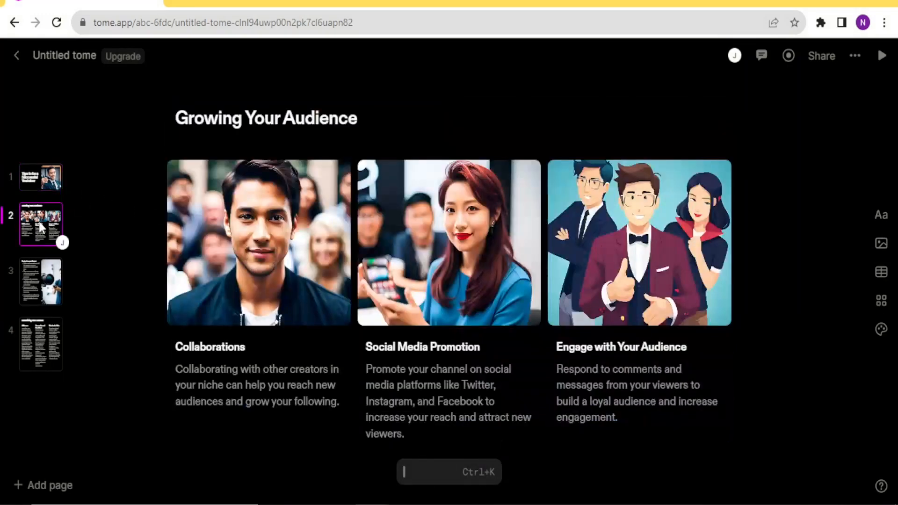
click(35, 271)
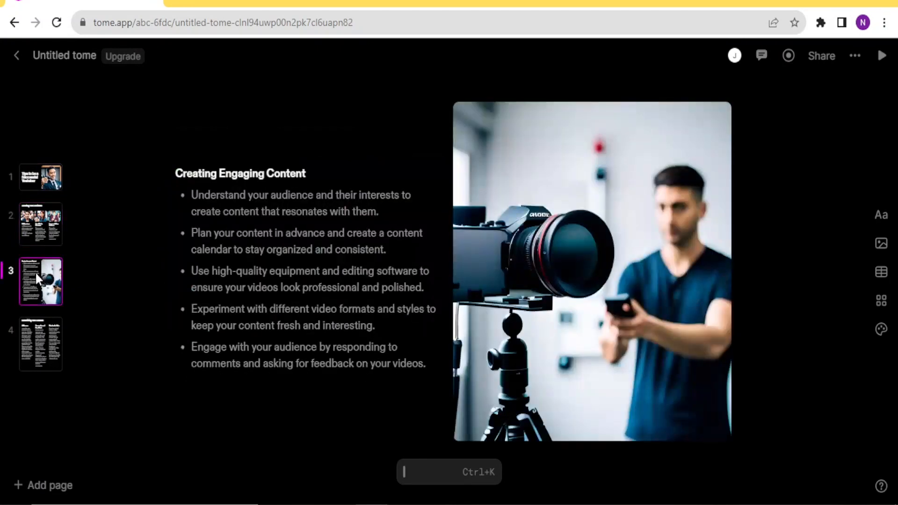
click(43, 337)
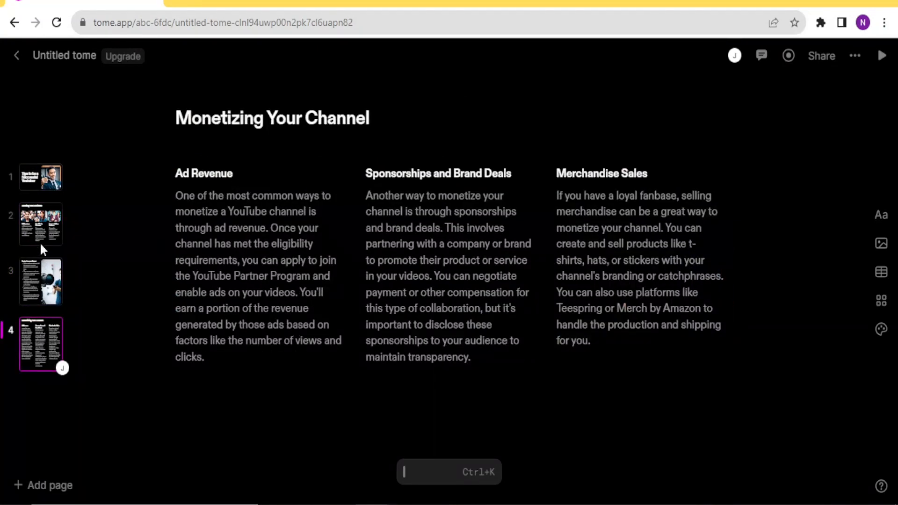
click(36, 175)
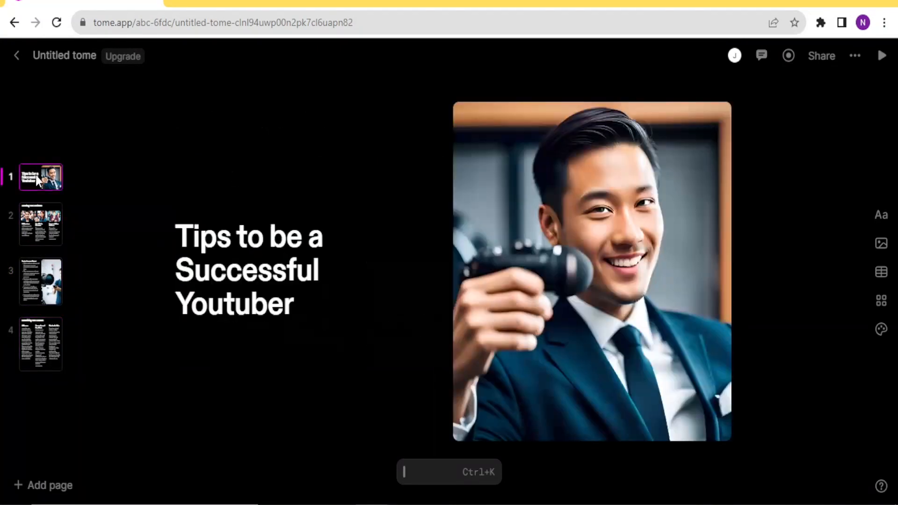
click(38, 227)
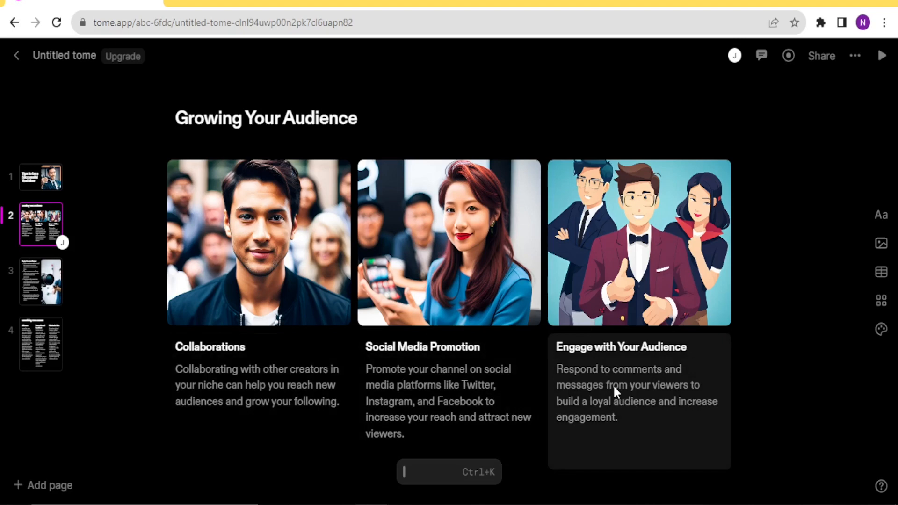
click(43, 292)
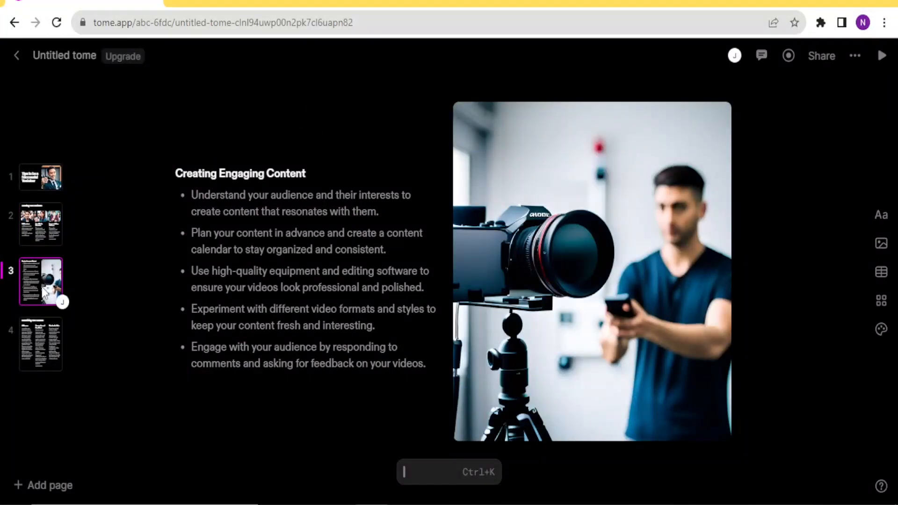
click(41, 331)
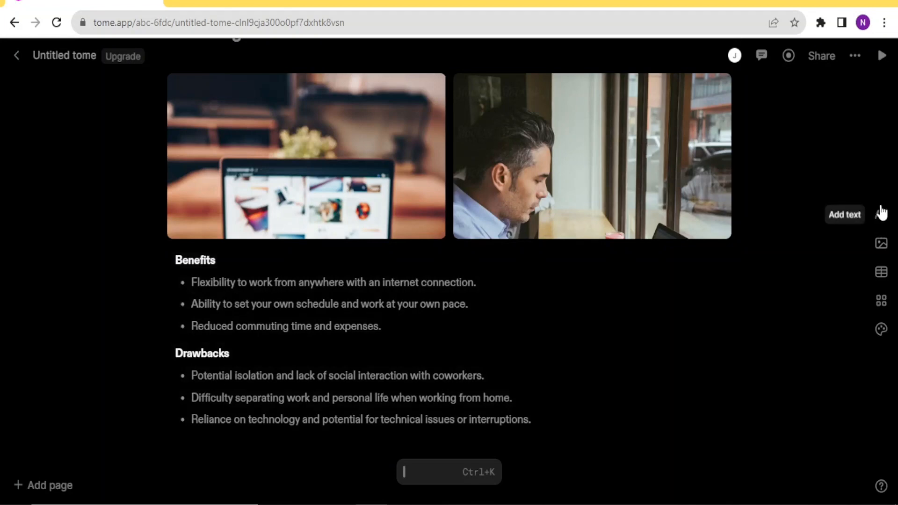
Look at the options for adding media, apply the Ocean theme to the whole remote-work tome, and switch it to Dune
click(881, 245)
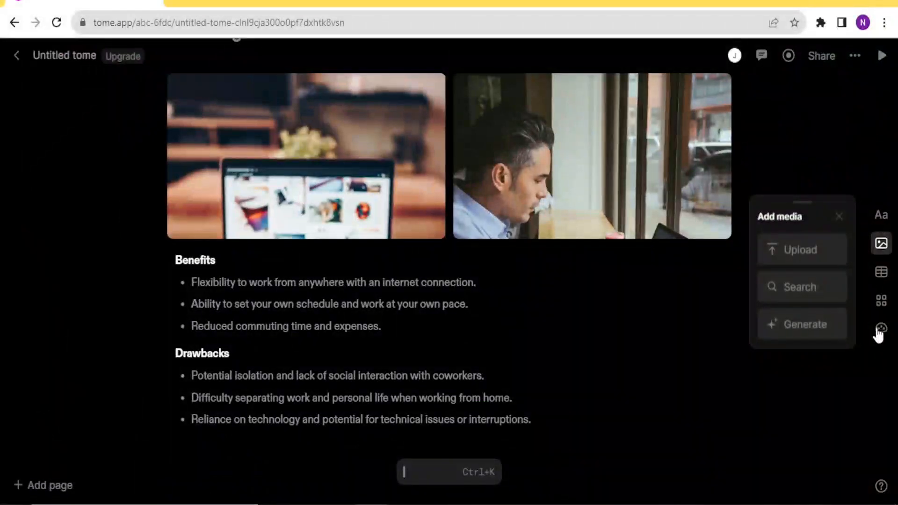
click(881, 330)
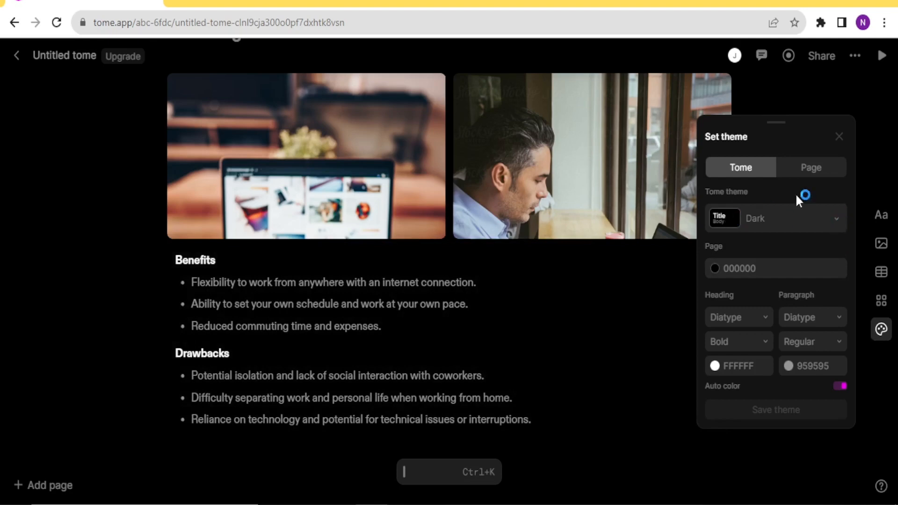
click(824, 221)
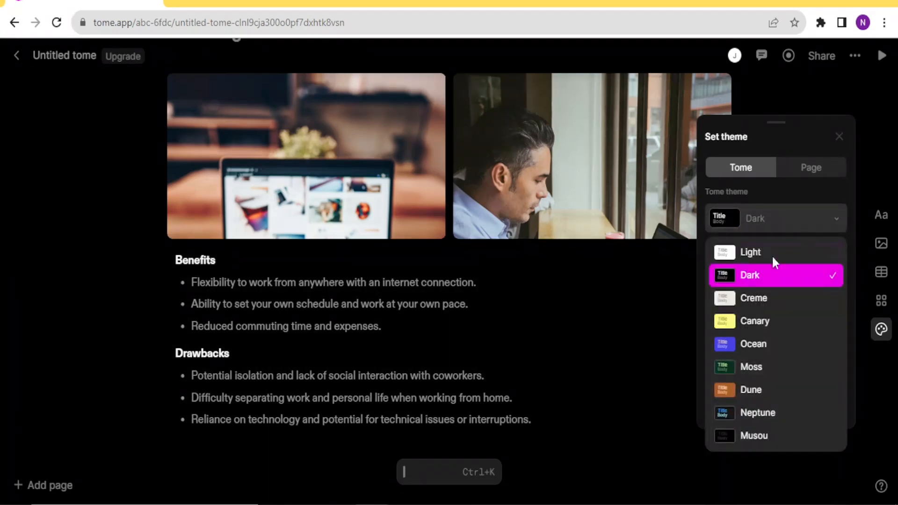
click(751, 343)
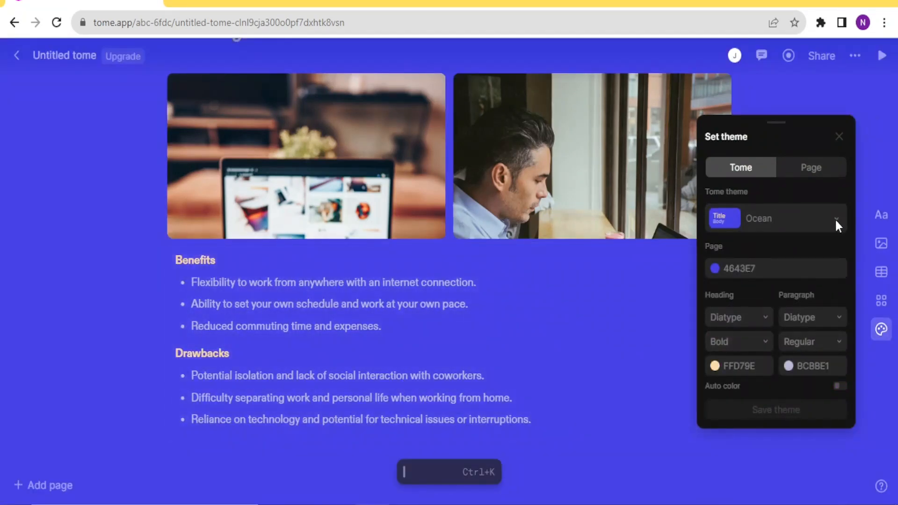
click(835, 220)
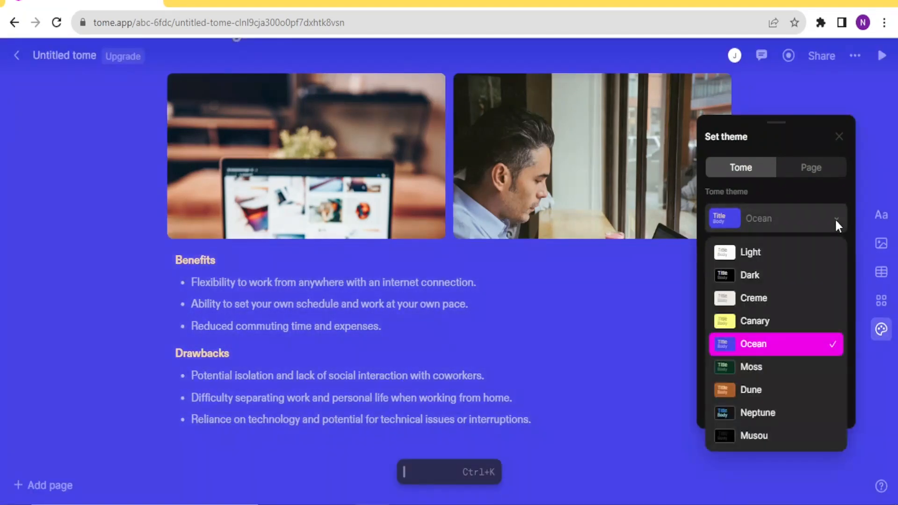
click(748, 391)
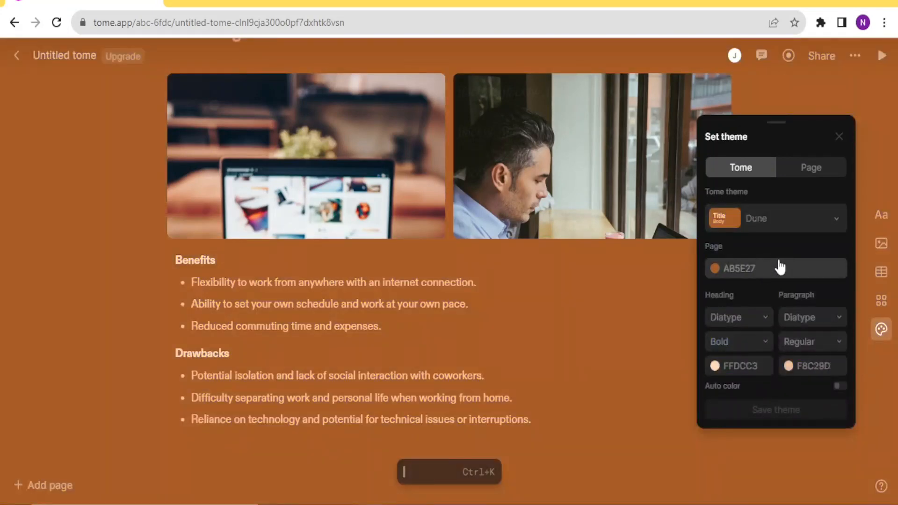